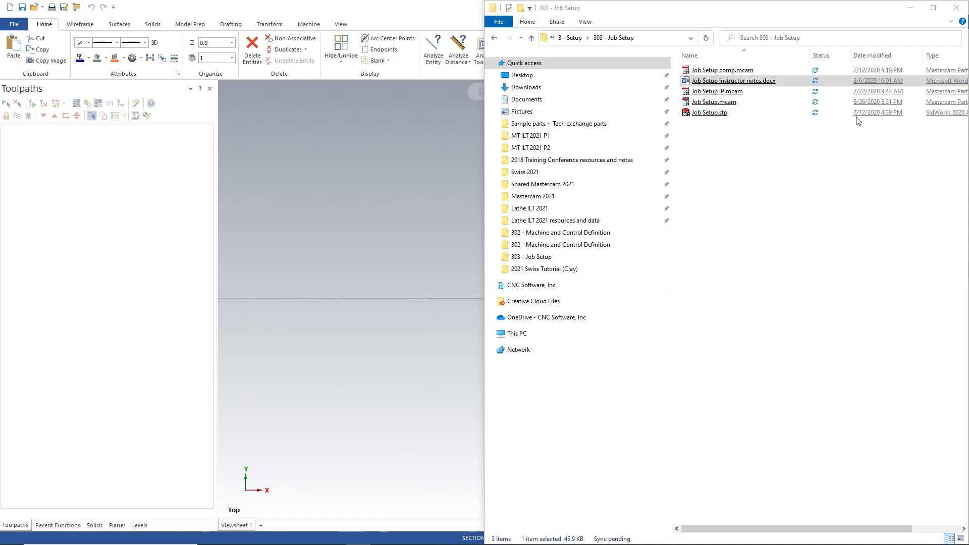
- Open Job Setup.stp in Mastercam from the 303 - Job Setup folder and close the folder window
{"action": "left_click_drag", "start_coordinate": [715, 120], "coordinate": [411, 222]}
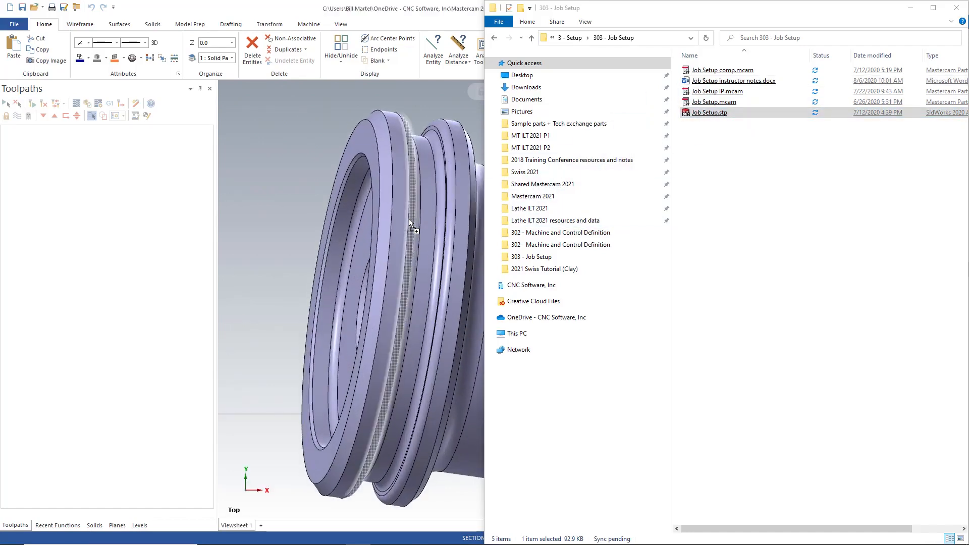
{"action": "left_click", "coordinate": [956, 8]}
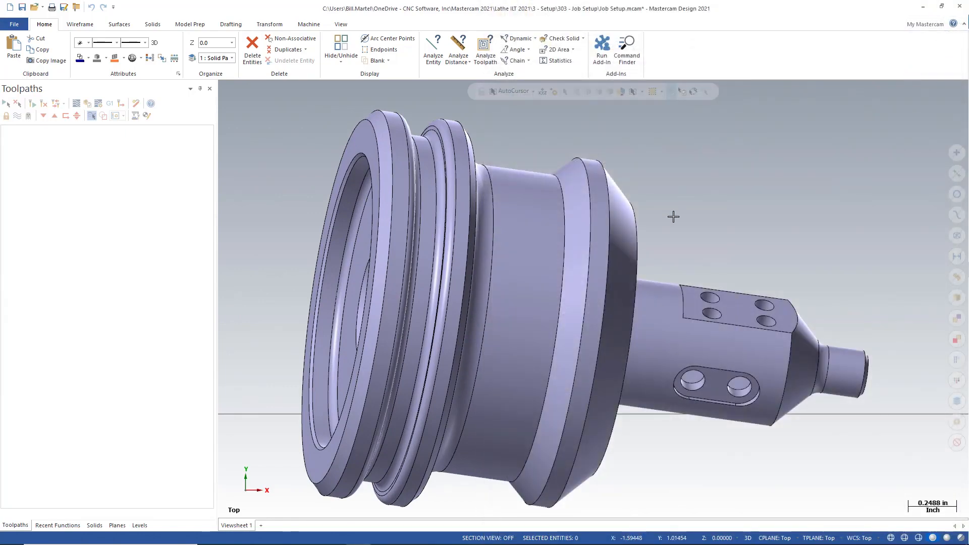
- Save the part as Job Setup IP.mcam in the 303 - Job Setup folder, replacing the existing file
{"action": "scroll", "coordinate": [646, 225], "scroll_direction": "down", "scroll_amount": 4}
{"action": "middle_click_drag", "start_coordinate": [647, 247], "coordinate": [541, 250]}
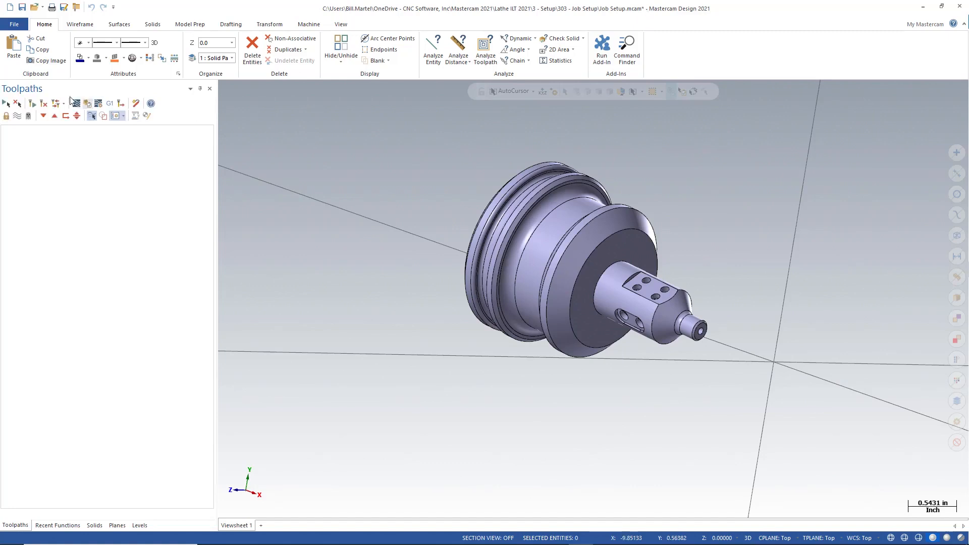
{"action": "left_click", "coordinate": [14, 28]}
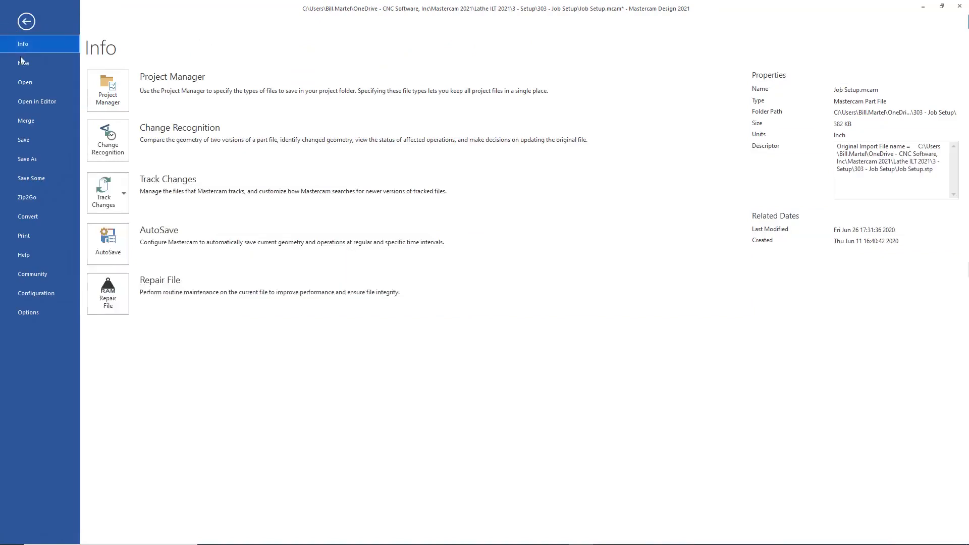
{"action": "left_click", "coordinate": [33, 159]}
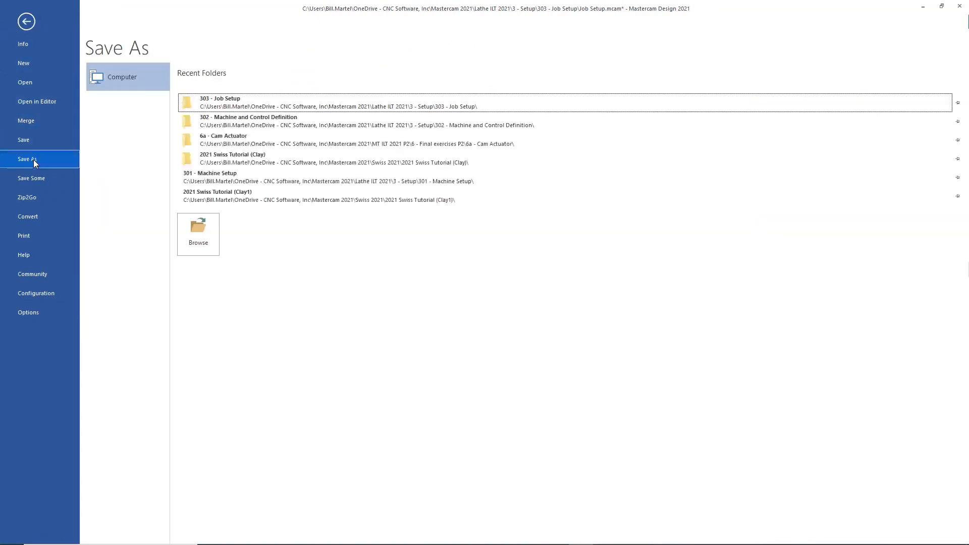
{"action": "left_click", "coordinate": [233, 102]}
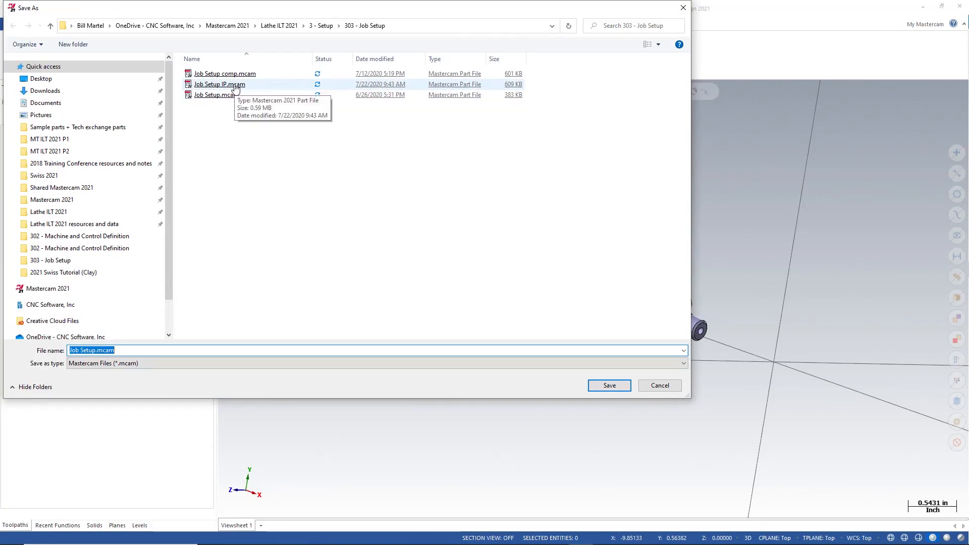
{"action": "double_click", "coordinate": [235, 84]}
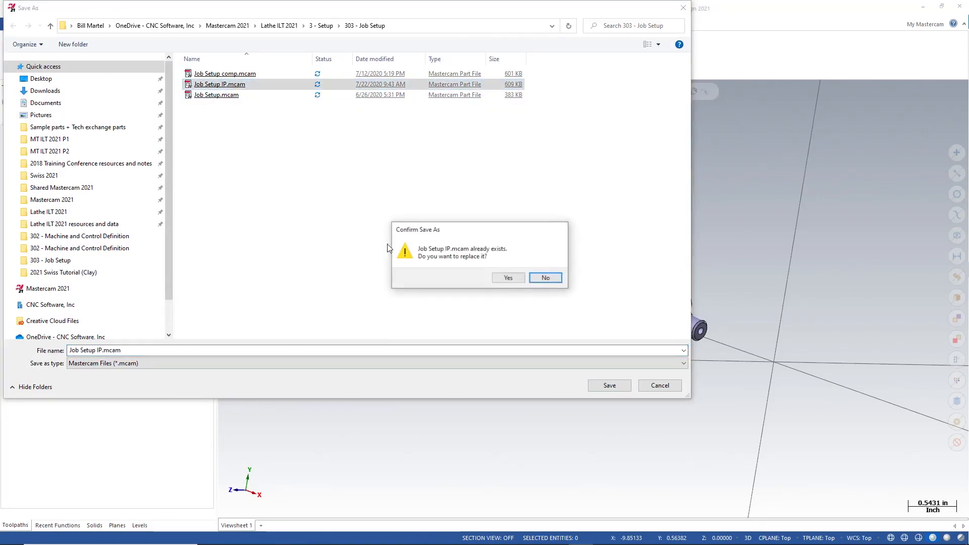
{"action": "left_click", "coordinate": [506, 277]}
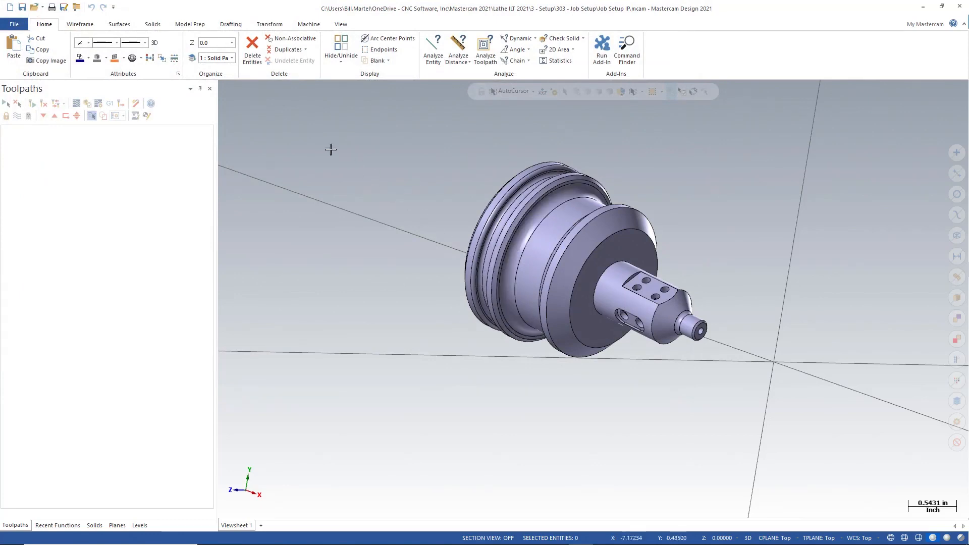
- Add the Default lathe machine definition to the part
{"action": "left_click", "coordinate": [309, 25]}
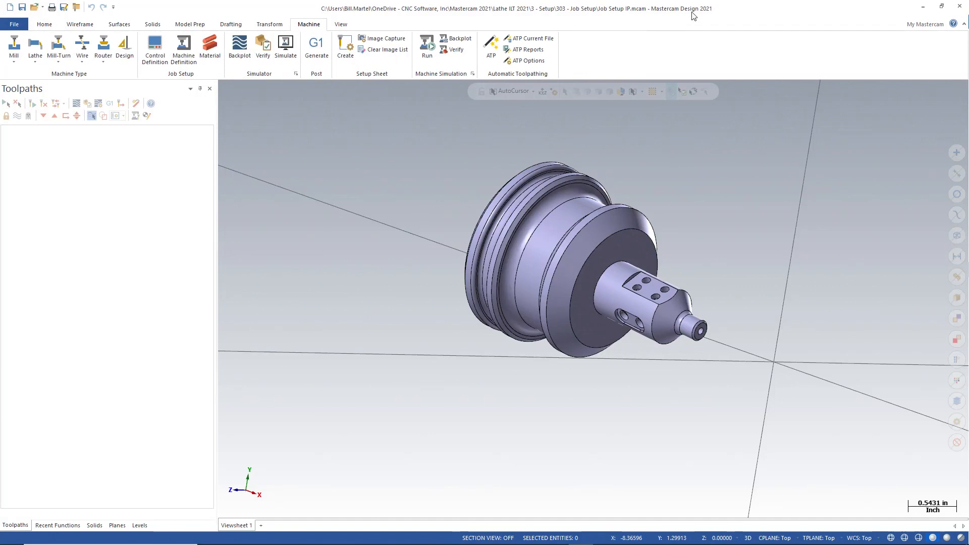
{"action": "left_click", "coordinate": [37, 64]}
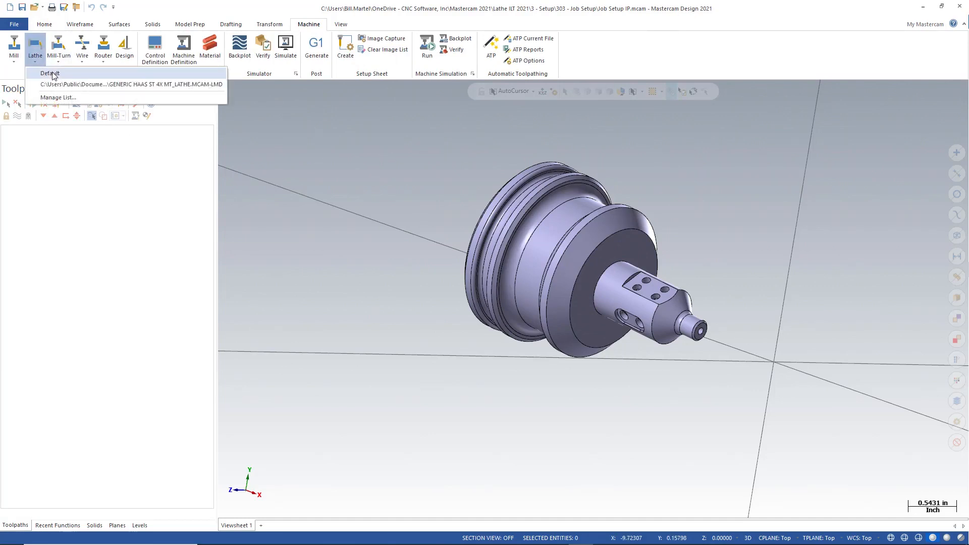
{"action": "left_click", "coordinate": [51, 73]}
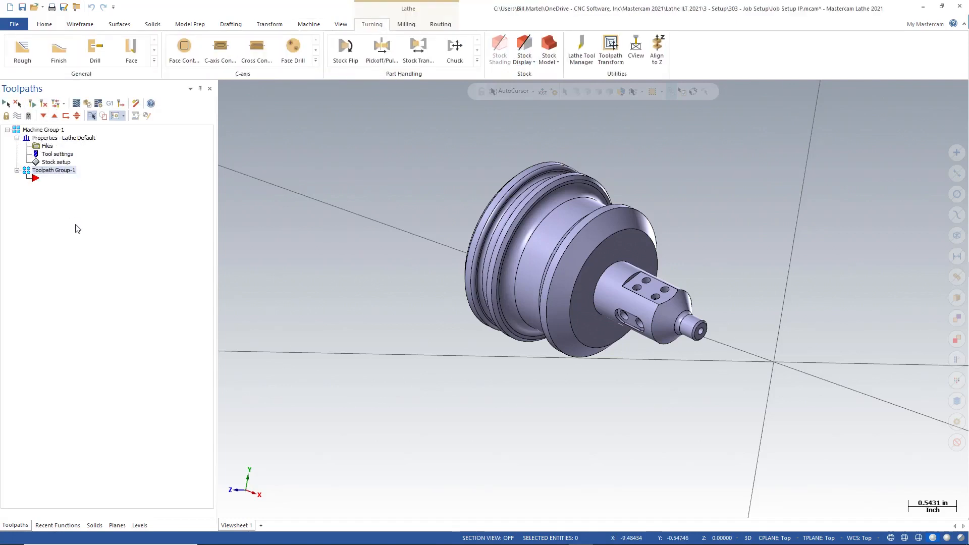
- Open the level manager and renumber the Solid Part level to 10
{"action": "left_click", "coordinate": [140, 525]}
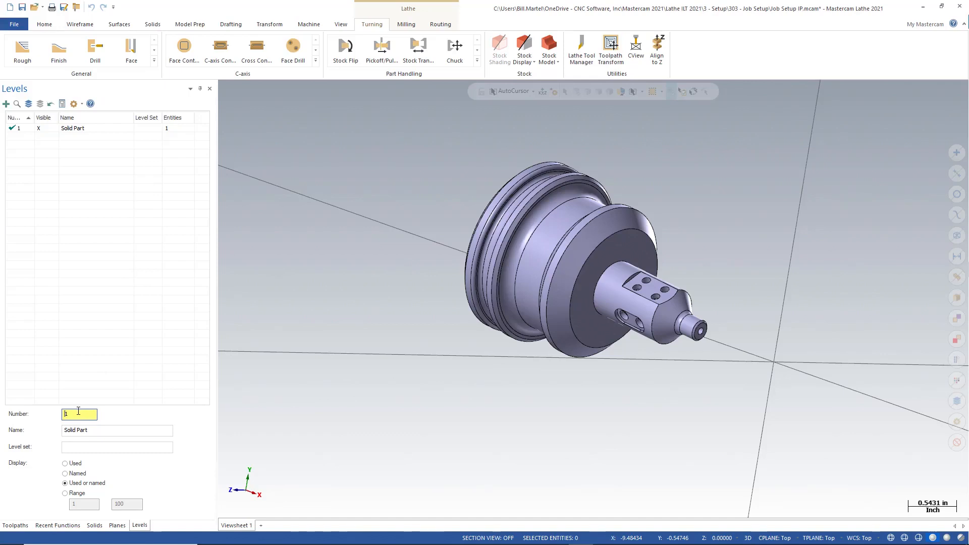
{"action": "left_click", "coordinate": [25, 129]}
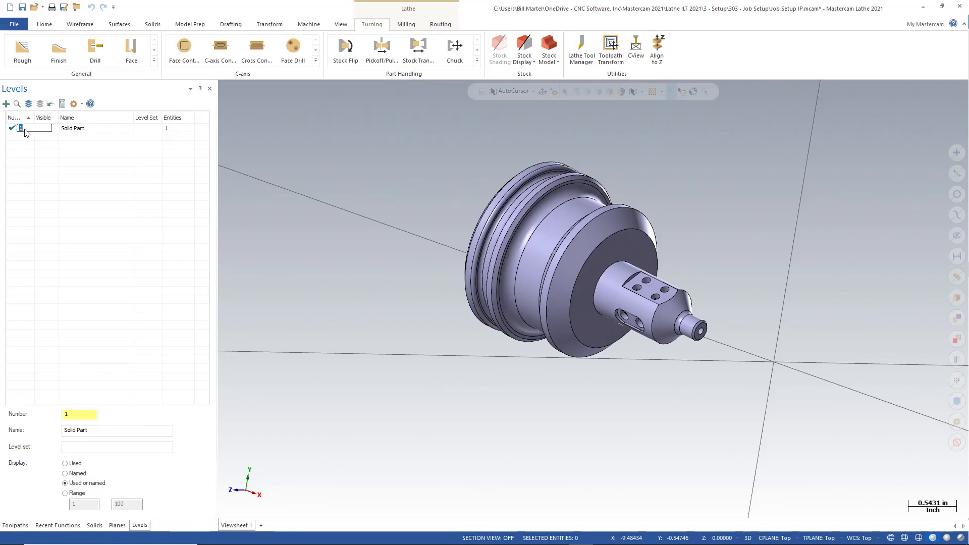
{"action": "type", "text": "10"}
{"action": "key", "text": "Return"}
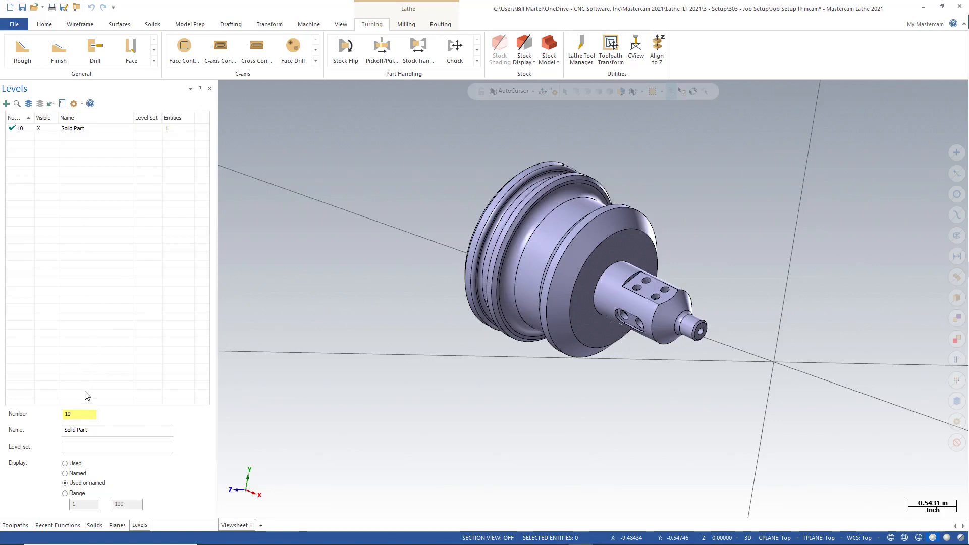
- Create level 1 and name it Blank
{"action": "double_click", "coordinate": [81, 414]}
{"action": "type", "text": "1"}
{"action": "key", "text": "Return"}
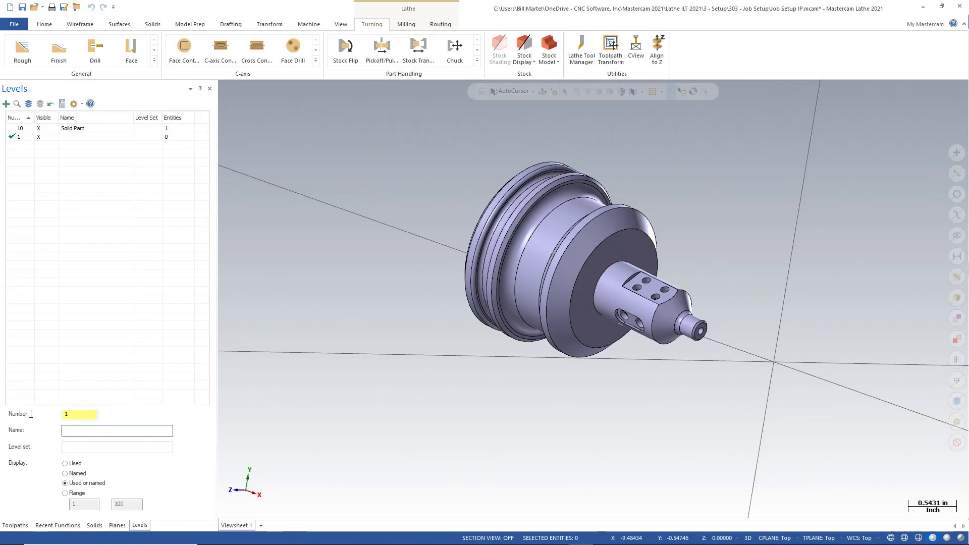
{"action": "type", "text": "bALNK"}
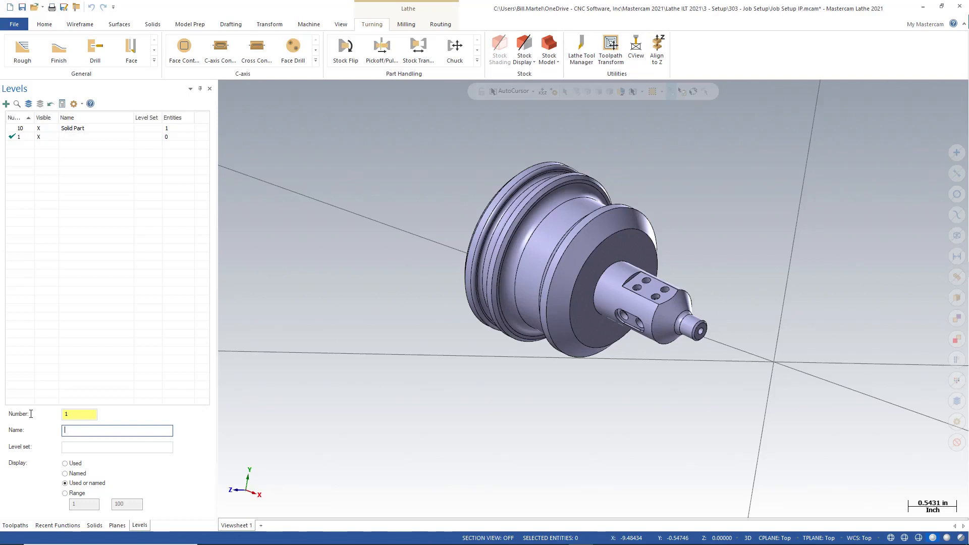
{"action": "type", "text": "Blank"}
{"action": "key", "text": "ctrl+a"}
- Create level 20 and name it 2D - Profile
{"action": "left_click", "coordinate": [75, 414]}
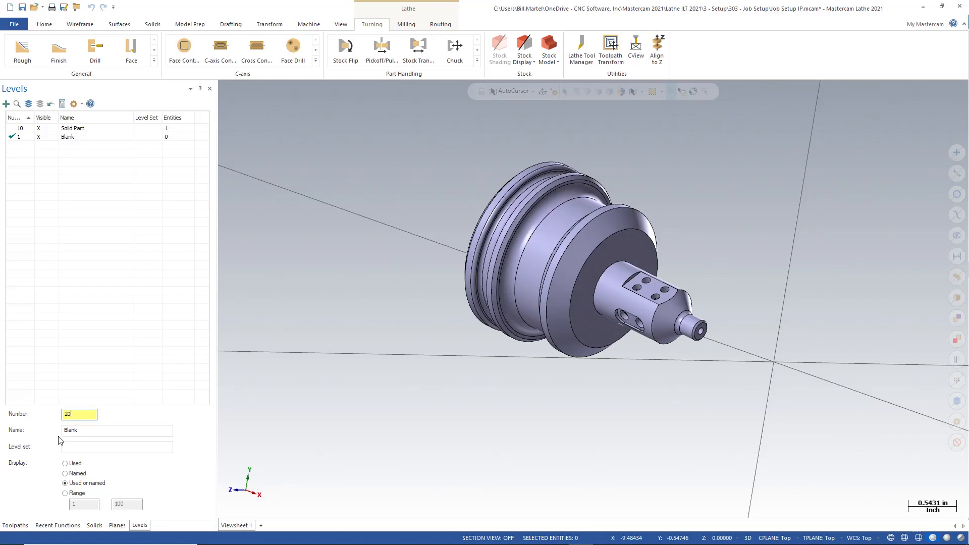
{"action": "key", "text": "Tab"}
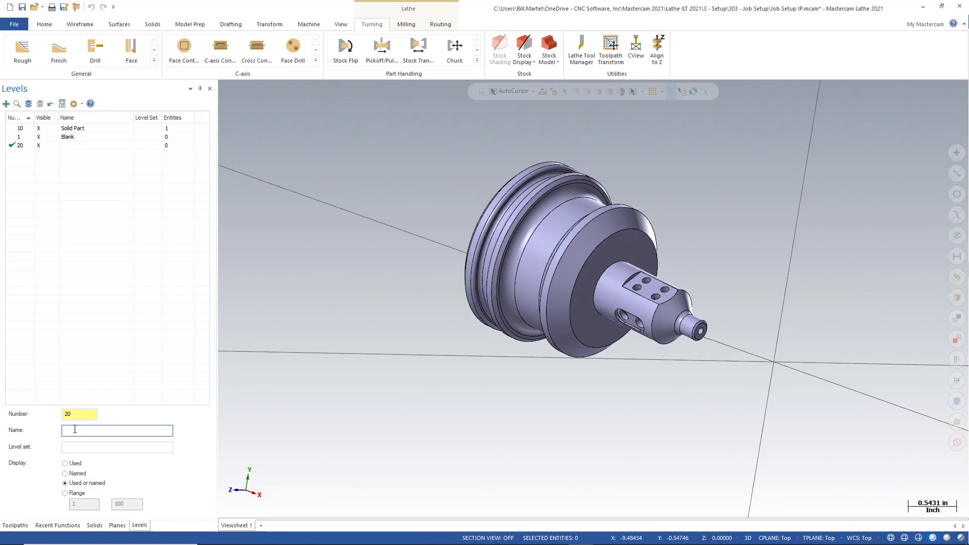
{"action": "type", "text": "2"}
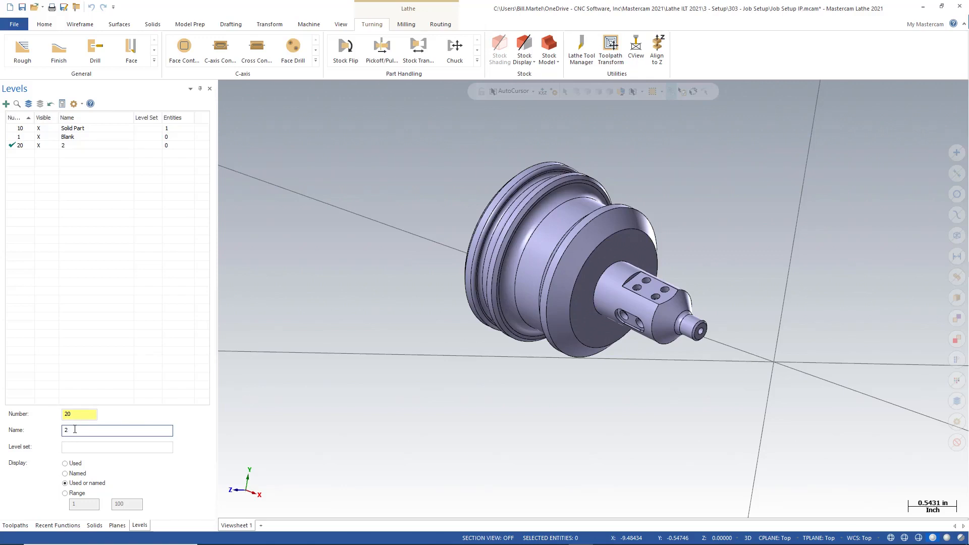
{"action": "type", "text": "D -"}
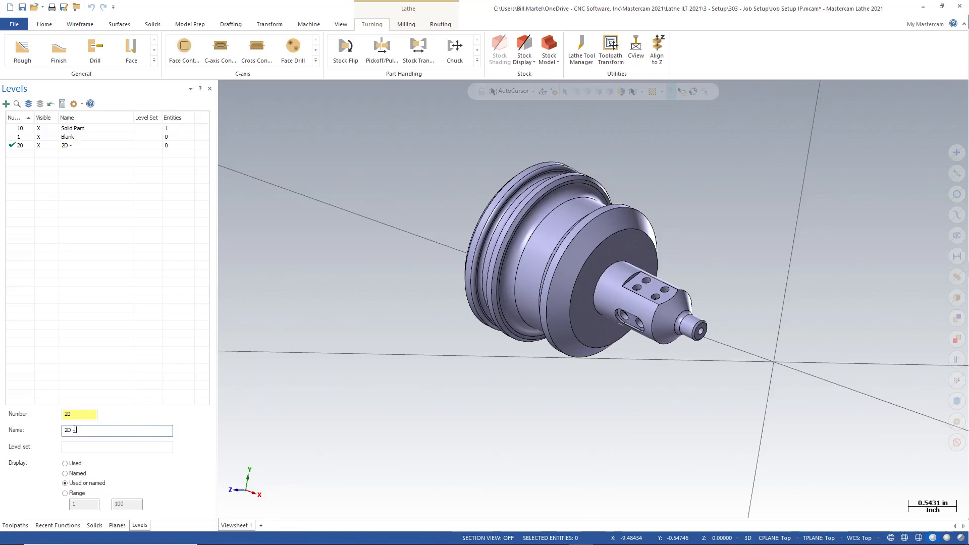
{"action": "type", "text": " Profile"}
{"action": "key", "text": "Return"}
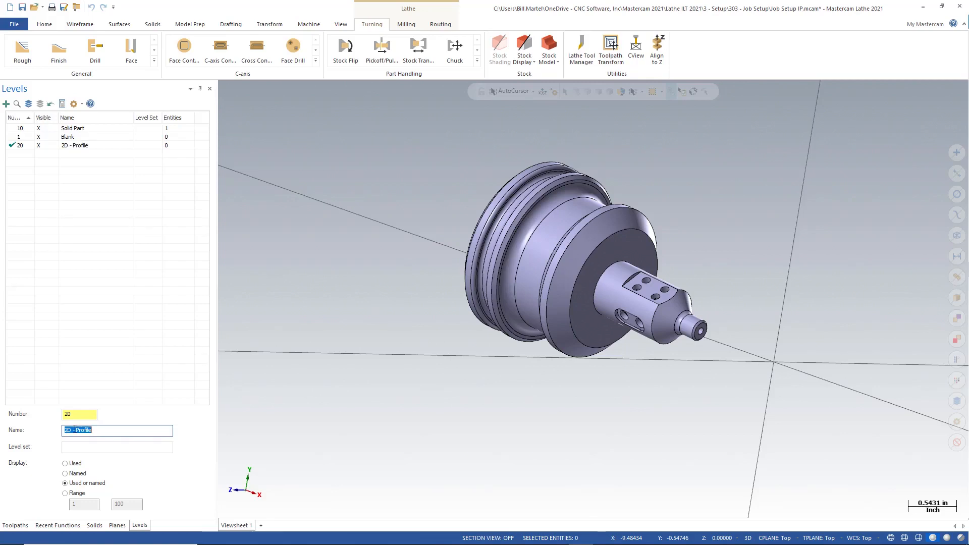
- Create level 30 and name it Toolpath Geometry
{"action": "left_click_drag", "start_coordinate": [79, 413], "coordinate": [19, 418]}
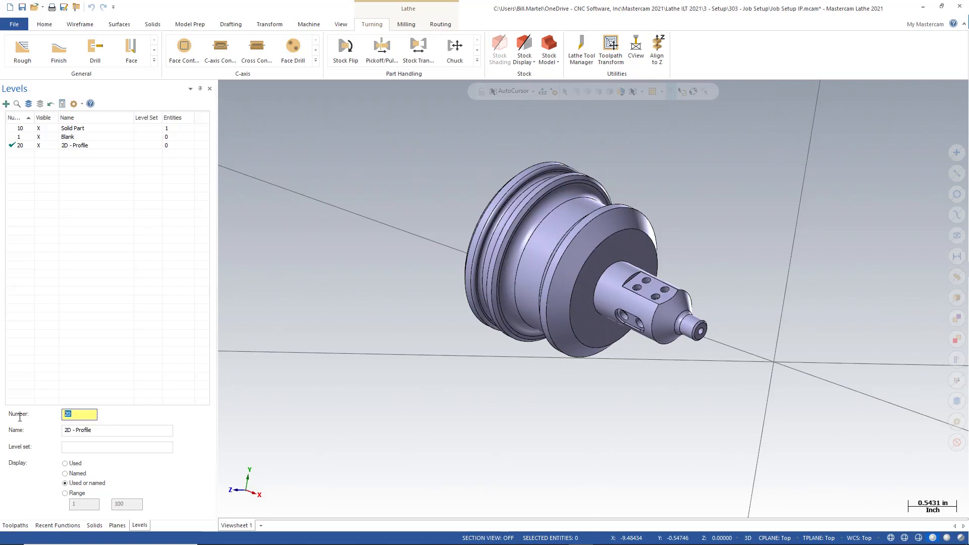
{"action": "type", "text": "30"}
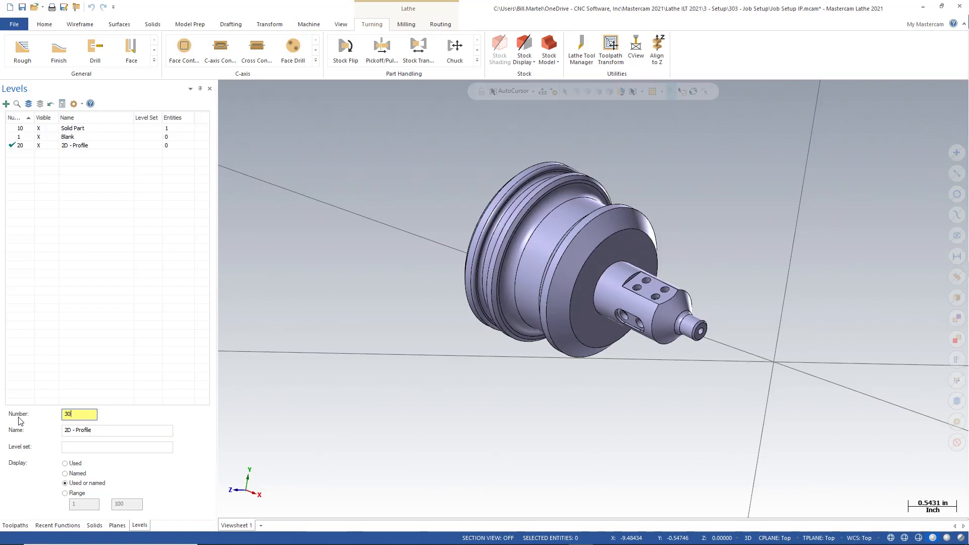
{"action": "key", "text": "Return"}
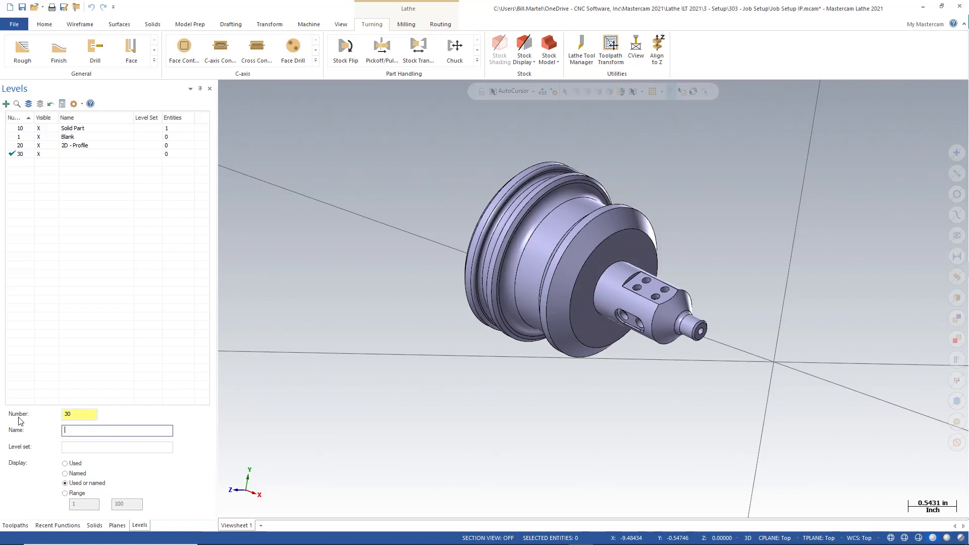
{"action": "type", "text": "Toolpath Geometry"}
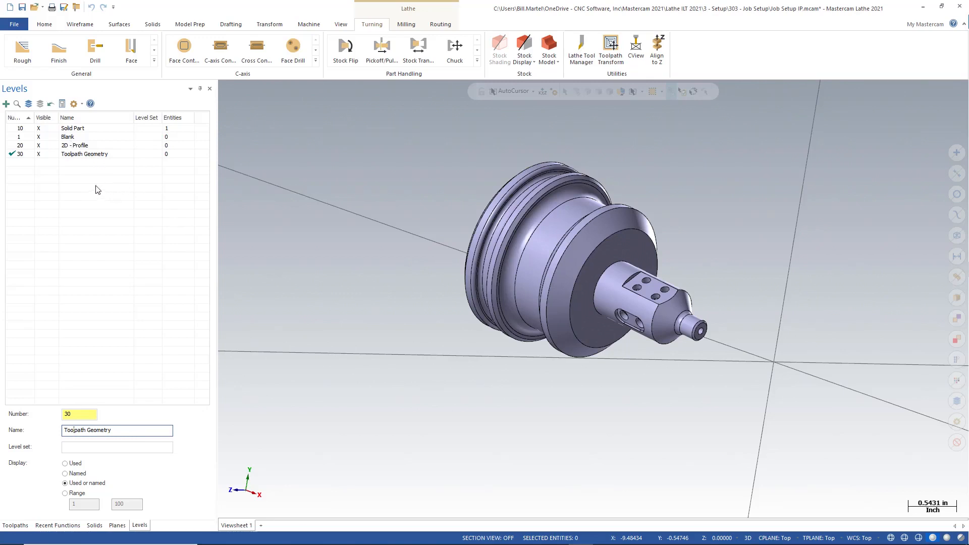
- Make level 20, 2D - Profile, the active main level
{"action": "left_click", "coordinate": [19, 145]}
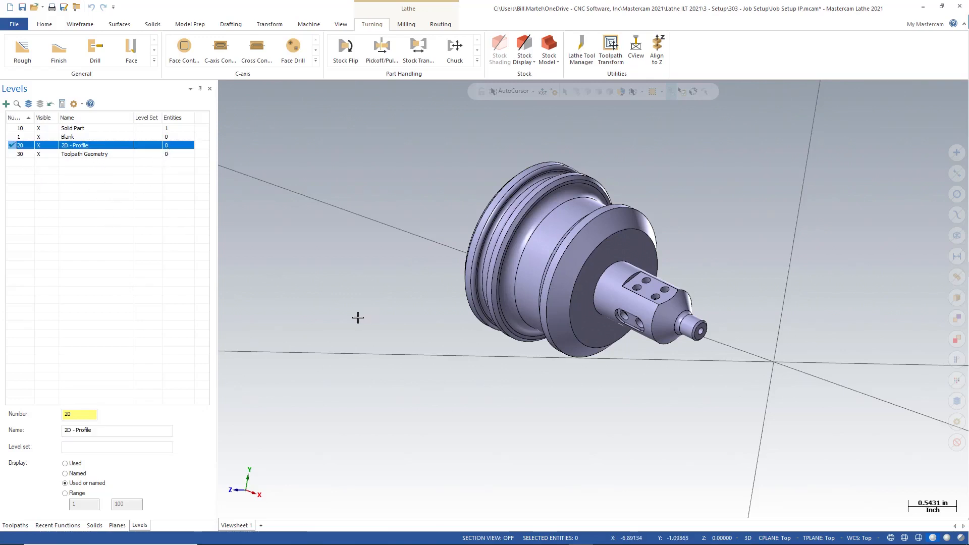
{"action": "scroll", "coordinate": [355, 318], "scroll_direction": "down", "scroll_amount": 3}
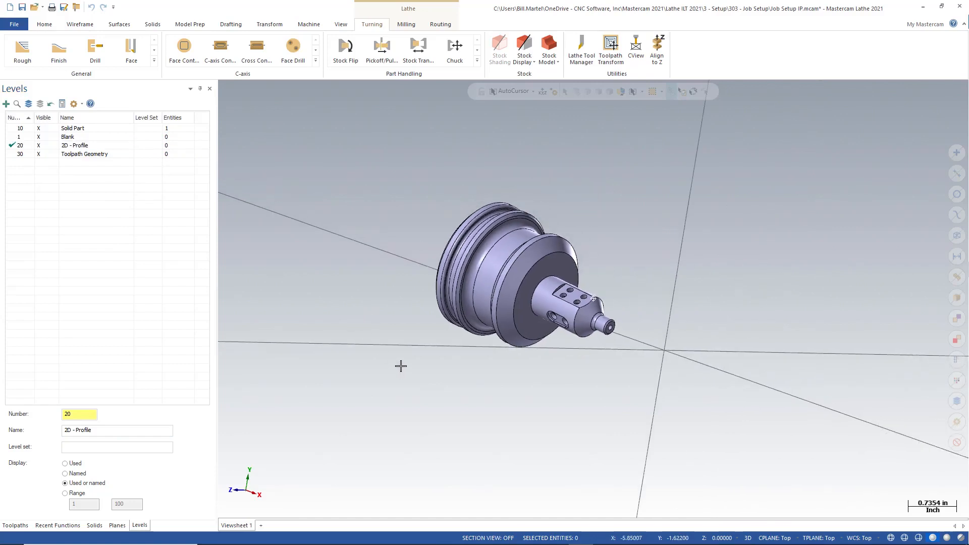
{"action": "middle_click_drag", "start_coordinate": [400, 365], "coordinate": [395, 406]}
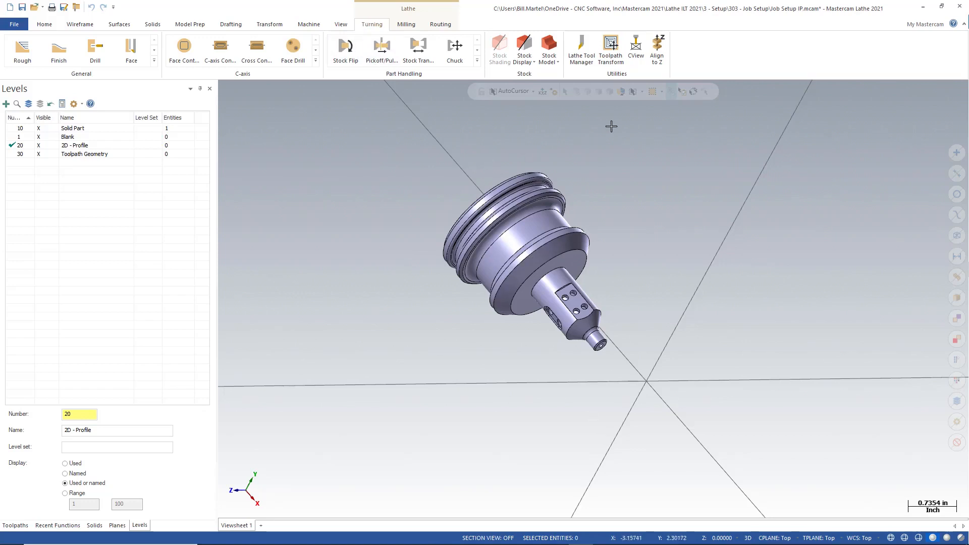
- Start Align to Z and select the solid's large circular edge as the body to center on the Z axis
{"action": "left_click", "coordinate": [656, 51]}
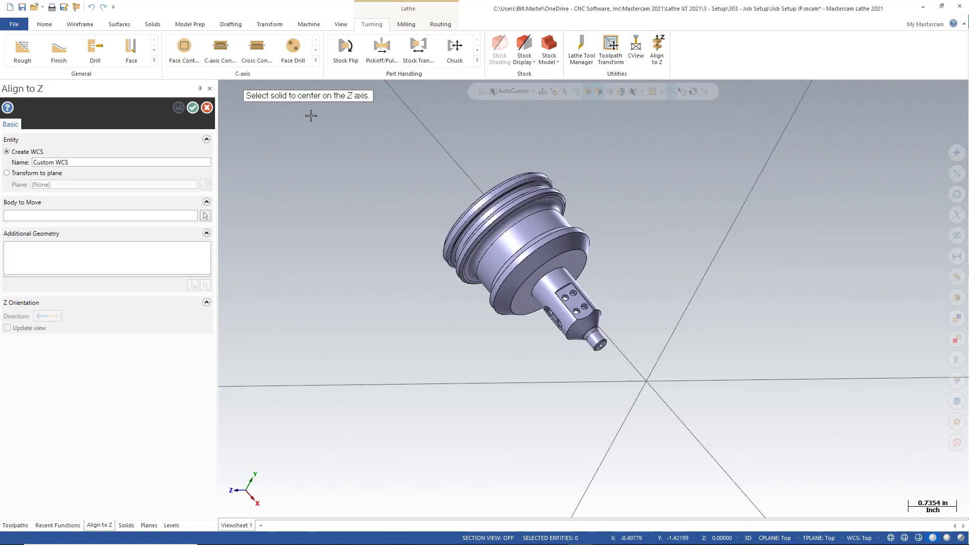
{"action": "middle_click_drag", "start_coordinate": [504, 351], "coordinate": [510, 339]}
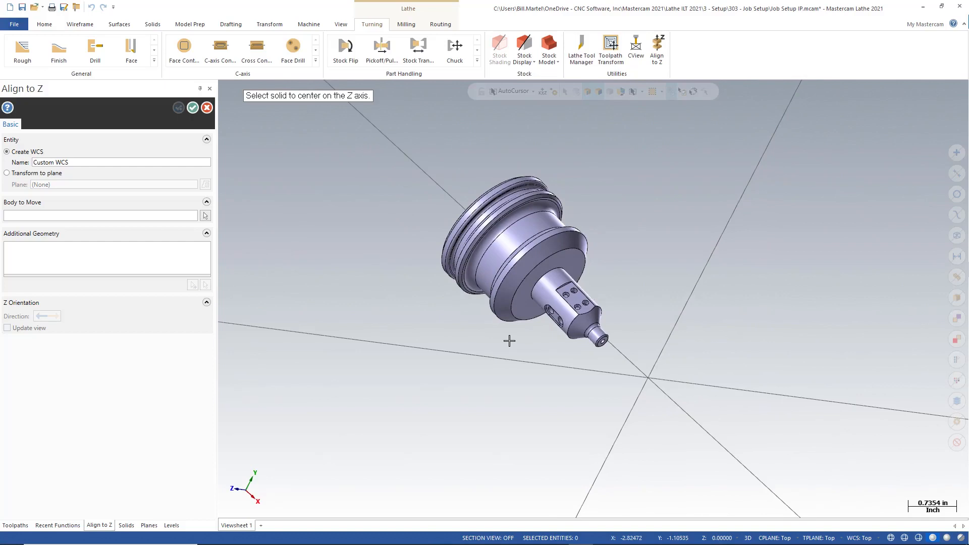
{"action": "scroll", "coordinate": [508, 341], "scroll_direction": "up", "scroll_amount": 2}
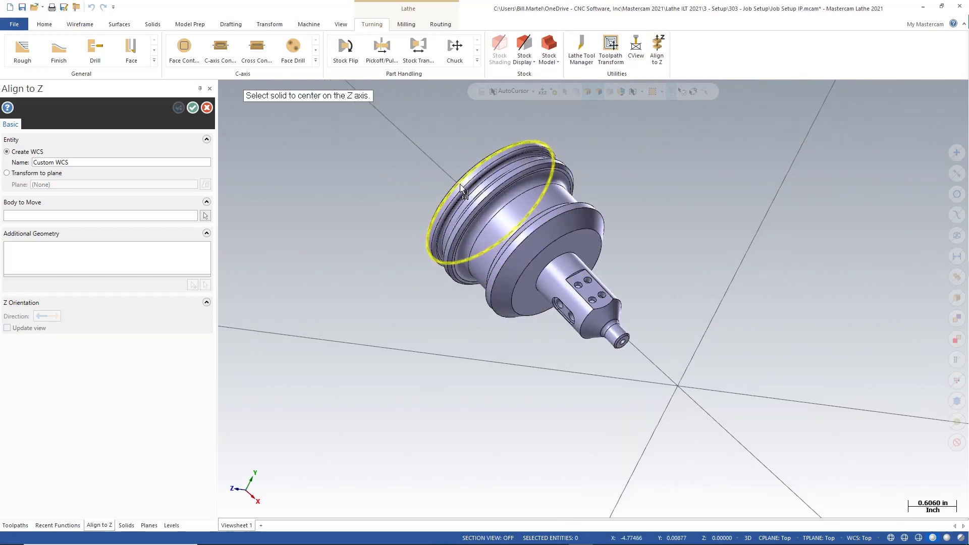
{"action": "scroll", "coordinate": [462, 184], "scroll_direction": "up", "scroll_amount": 3}
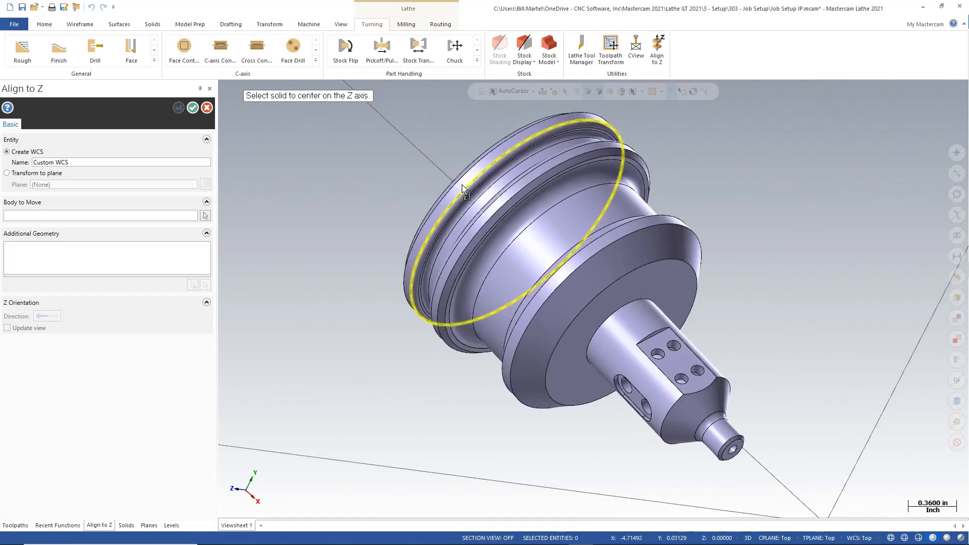
{"action": "scroll", "coordinate": [462, 184], "scroll_direction": "up", "scroll_amount": 2}
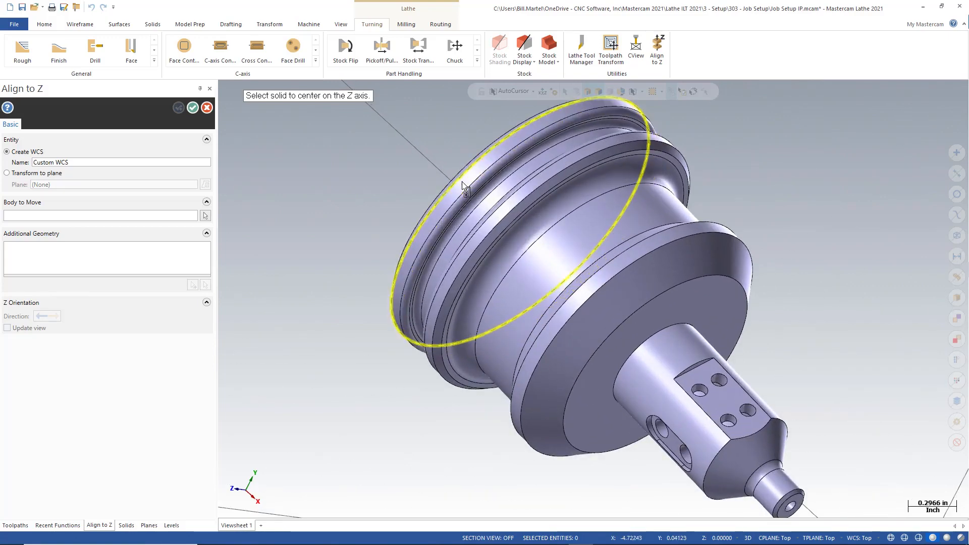
{"action": "scroll", "coordinate": [463, 183], "scroll_direction": "up", "scroll_amount": 2}
{"action": "scroll", "coordinate": [465, 186], "scroll_direction": "up", "scroll_amount": 1}
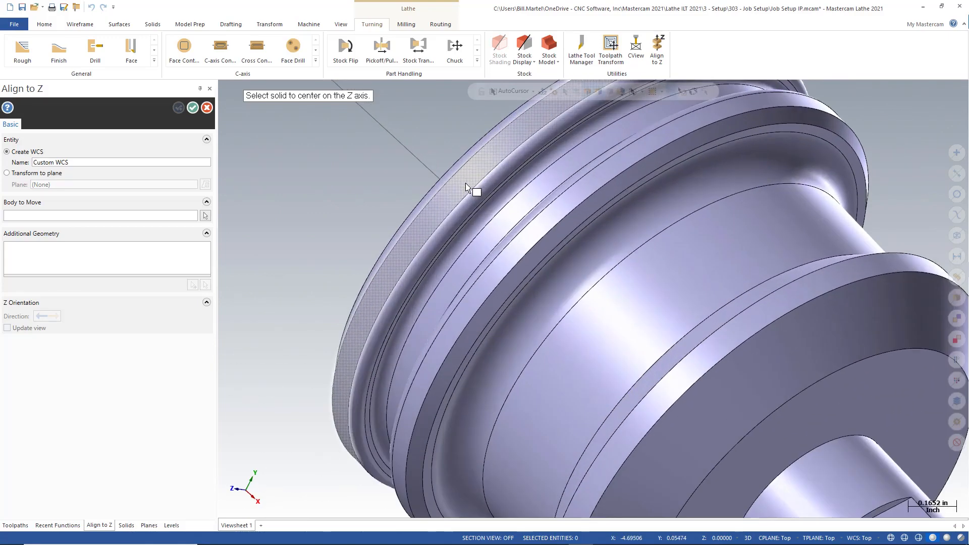
{"action": "left_click", "coordinate": [466, 188]}
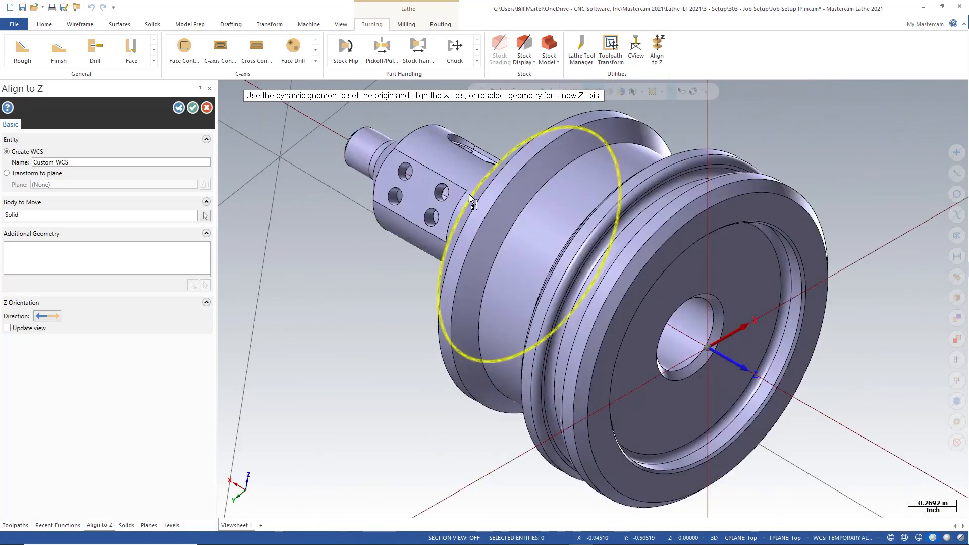
- Reselect the small end's circular edge for the Z axis origin and rotate the X axis toward the shaft's flat face
{"action": "scroll", "coordinate": [469, 195], "scroll_direction": "down", "scroll_amount": 5}
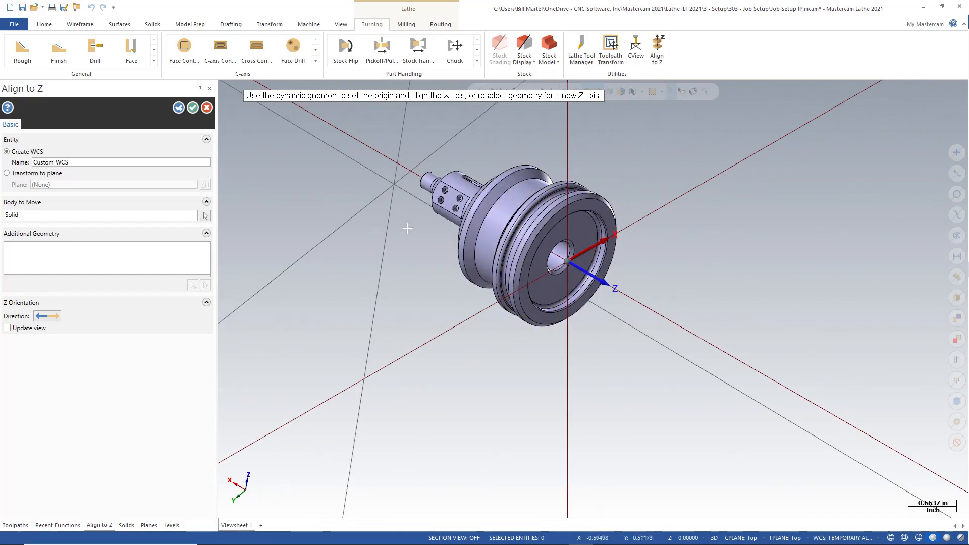
{"action": "left_click", "coordinate": [428, 180]}
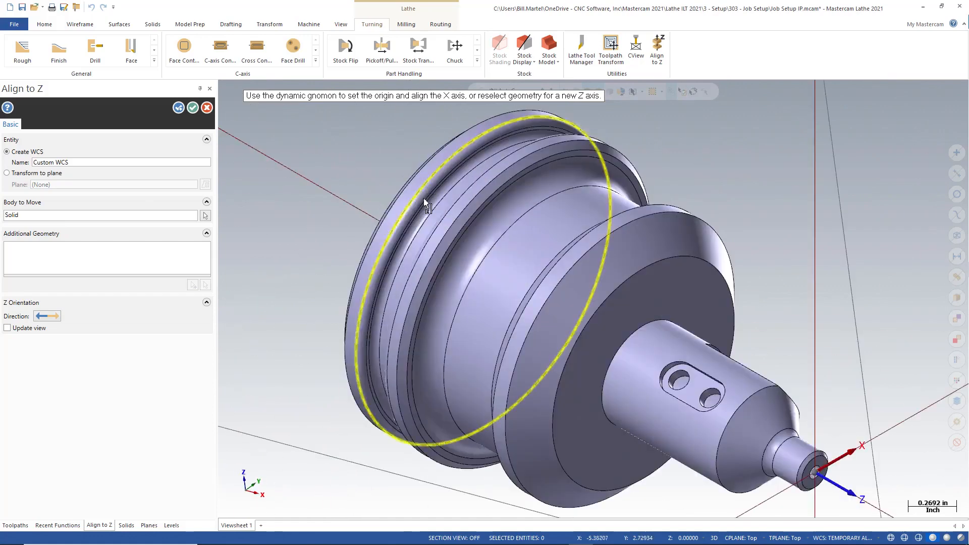
{"action": "scroll", "coordinate": [425, 202], "scroll_direction": "down", "scroll_amount": 3}
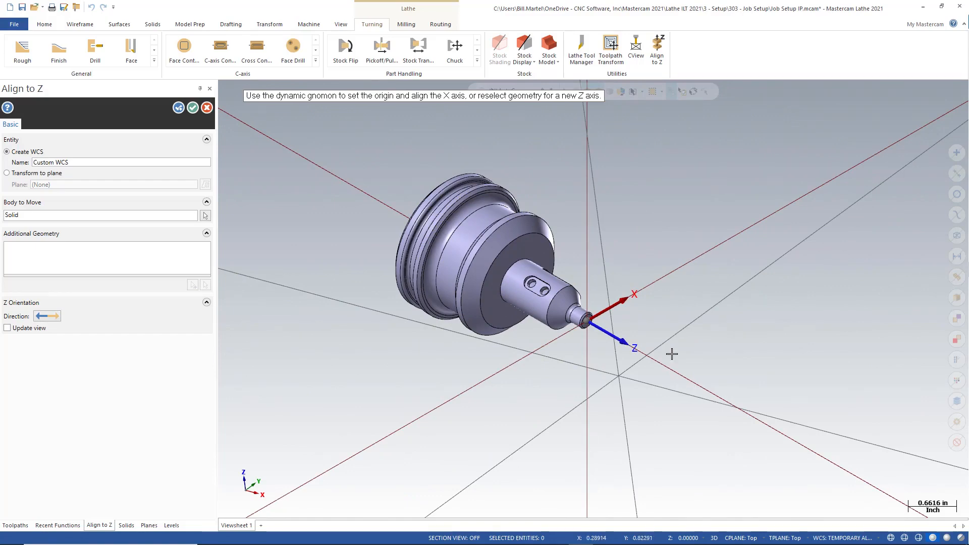
{"action": "mouse_move", "coordinate": [623, 368]}
{"action": "middle_mouse_down"}
{"action": "mouse_move", "coordinate": [605, 334]}
{"action": "mouse_move", "coordinate": [563, 331]}
{"action": "mouse_move", "coordinate": [547, 364]}
{"action": "mouse_move", "coordinate": [587, 382]}
{"action": "mouse_move", "coordinate": [570, 371]}
{"action": "middle_mouse_up"}
{"action": "scroll", "coordinate": [577, 317], "scroll_direction": "up", "scroll_amount": 4}
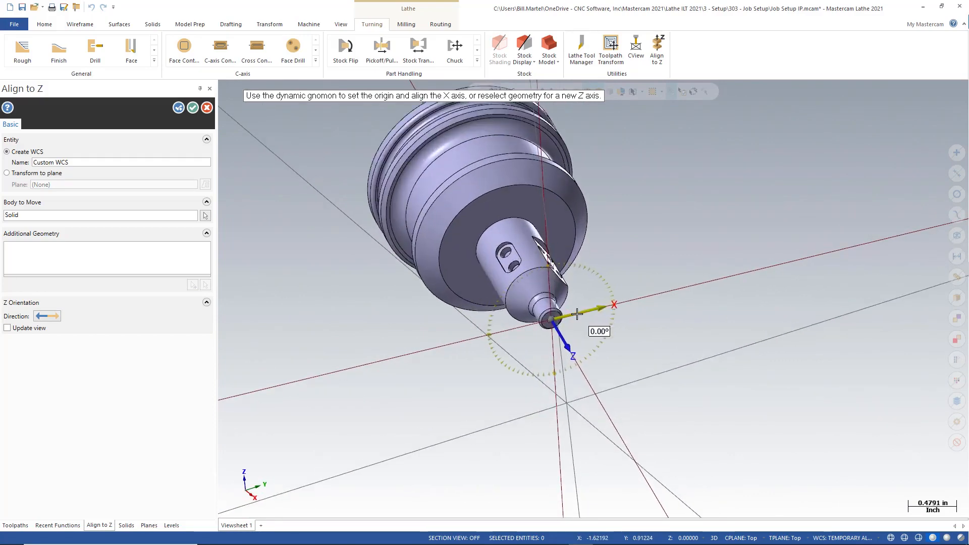
{"action": "middle_click_drag", "start_coordinate": [546, 319], "coordinate": [530, 329]}
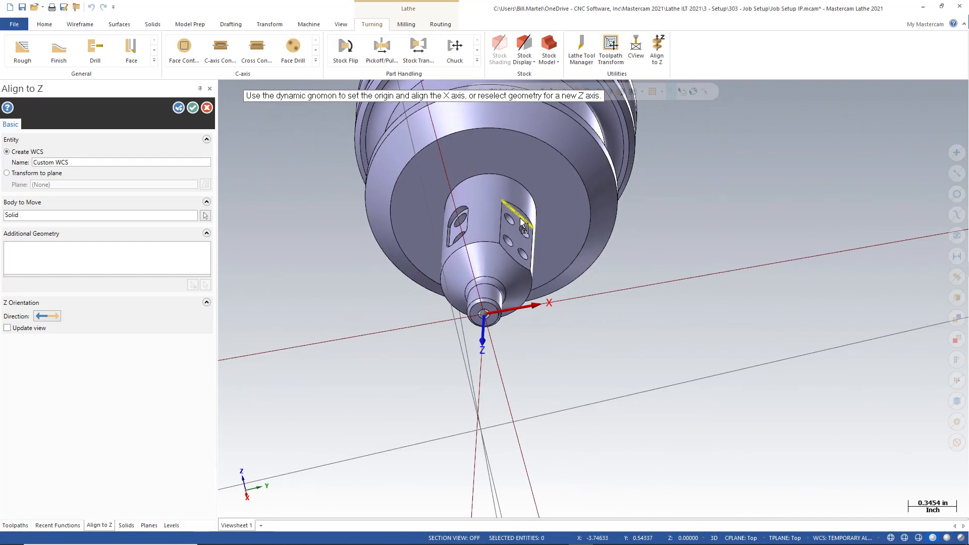
{"action": "middle_click_drag", "start_coordinate": [627, 340], "coordinate": [653, 339]}
{"action": "mouse_move", "coordinate": [575, 296]}
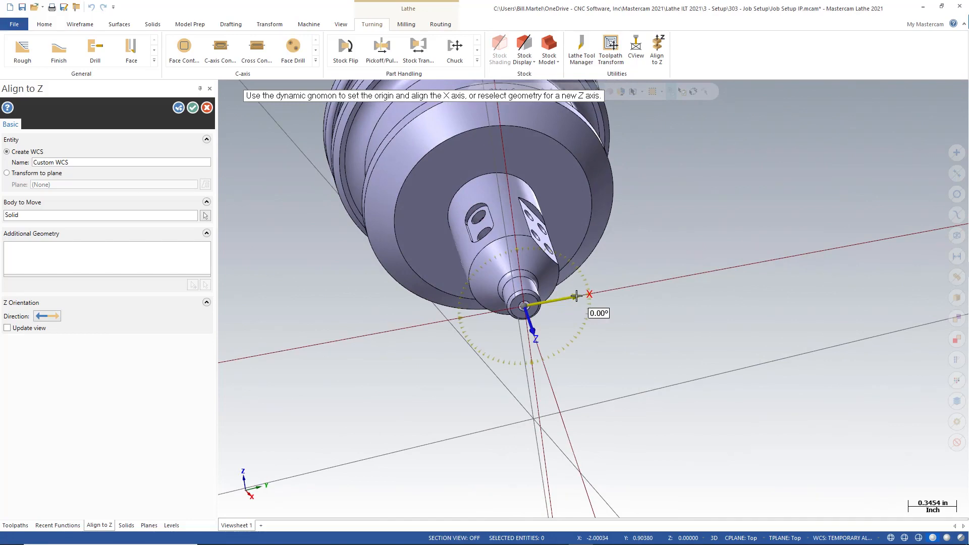
{"action": "left_click", "coordinate": [577, 295]}
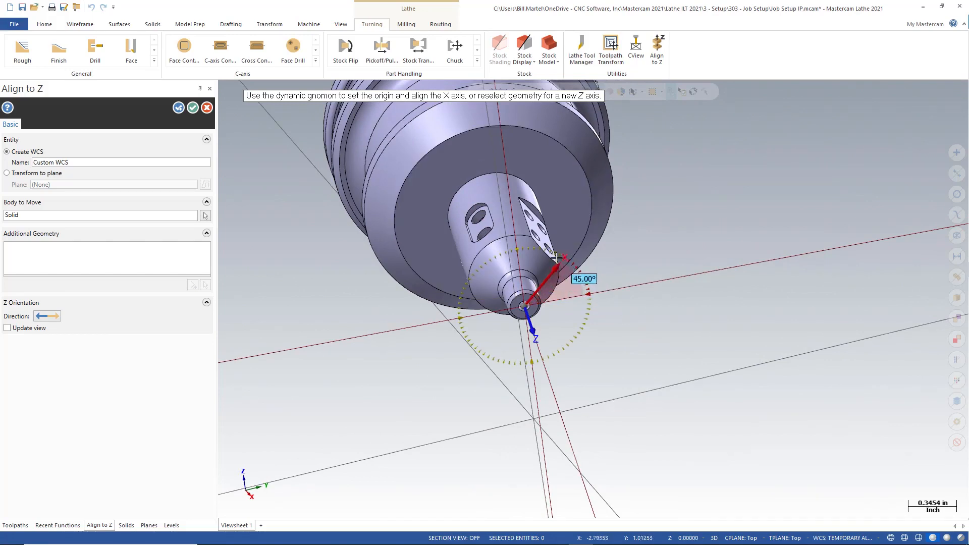
{"action": "scroll", "coordinate": [555, 257], "scroll_direction": "up", "scroll_amount": 4}
{"action": "middle_click_drag", "start_coordinate": [555, 257], "coordinate": [522, 242]}
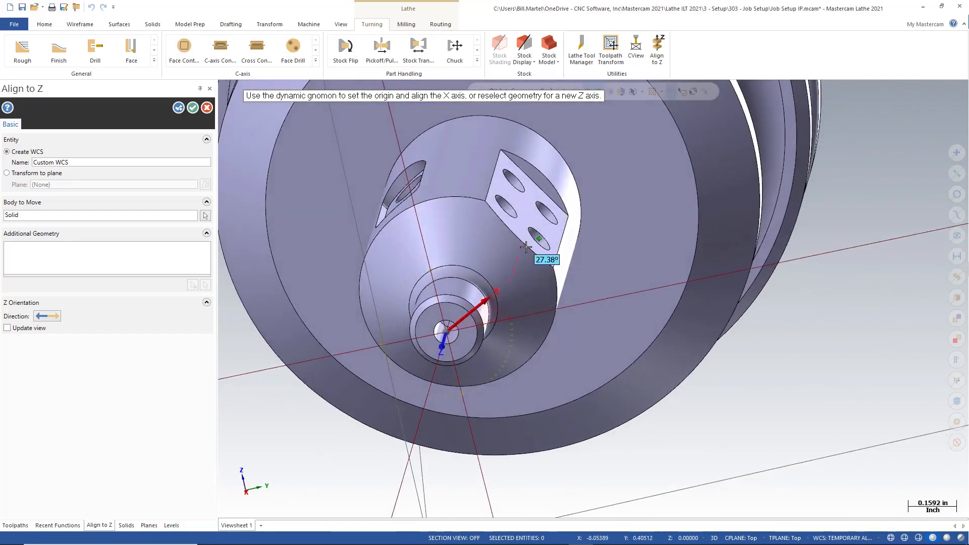
{"action": "left_click", "coordinate": [535, 185]}
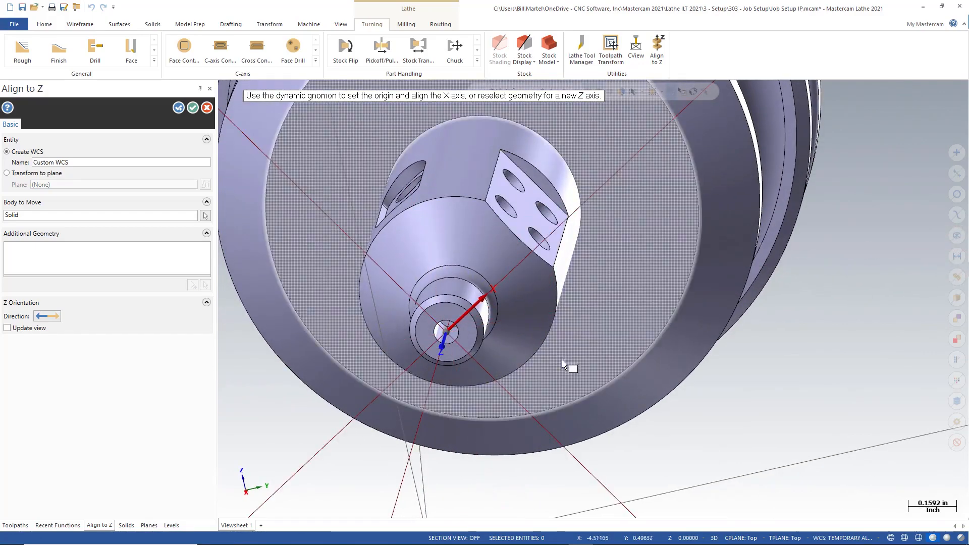
- Switch the alignment to transform the solid to the Top plane and apply the Align to Z
{"action": "mouse_move", "coordinate": [563, 363]}
{"action": "middle_mouse_down"}
{"action": "mouse_move", "coordinate": [571, 338]}
{"action": "mouse_move", "coordinate": [571, 347]}
{"action": "middle_mouse_up"}
{"action": "scroll", "coordinate": [572, 346], "scroll_direction": "down", "scroll_amount": 3}
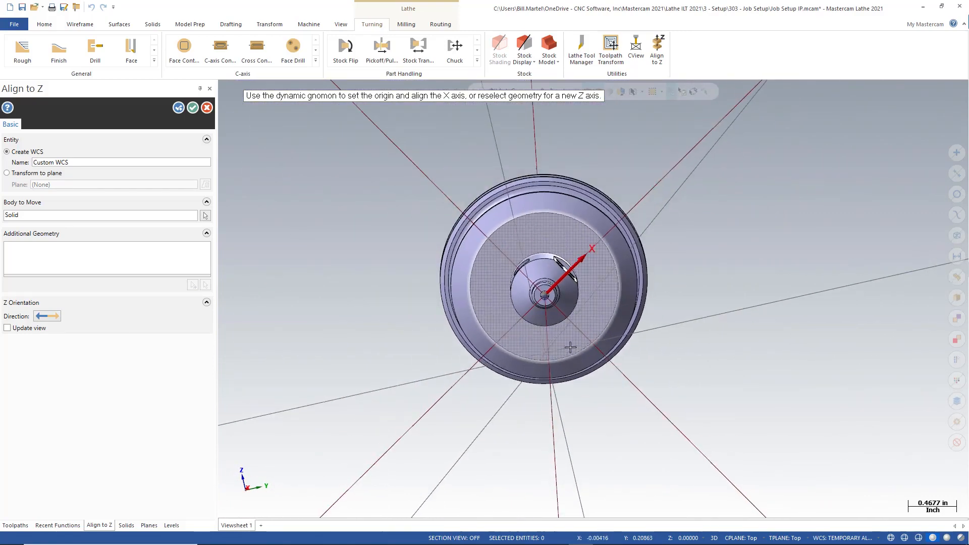
{"action": "middle_click_drag", "start_coordinate": [568, 346], "coordinate": [615, 368]}
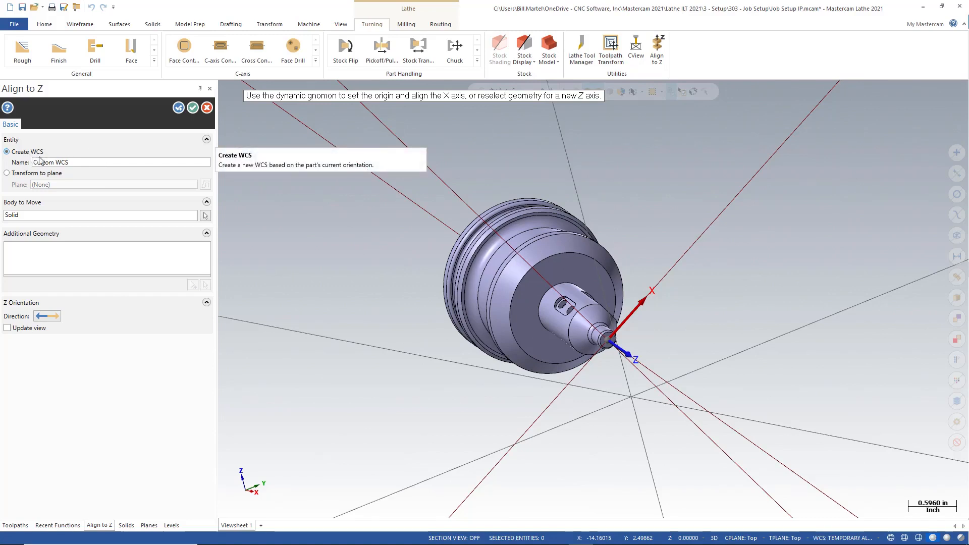
{"action": "left_click", "coordinate": [8, 174]}
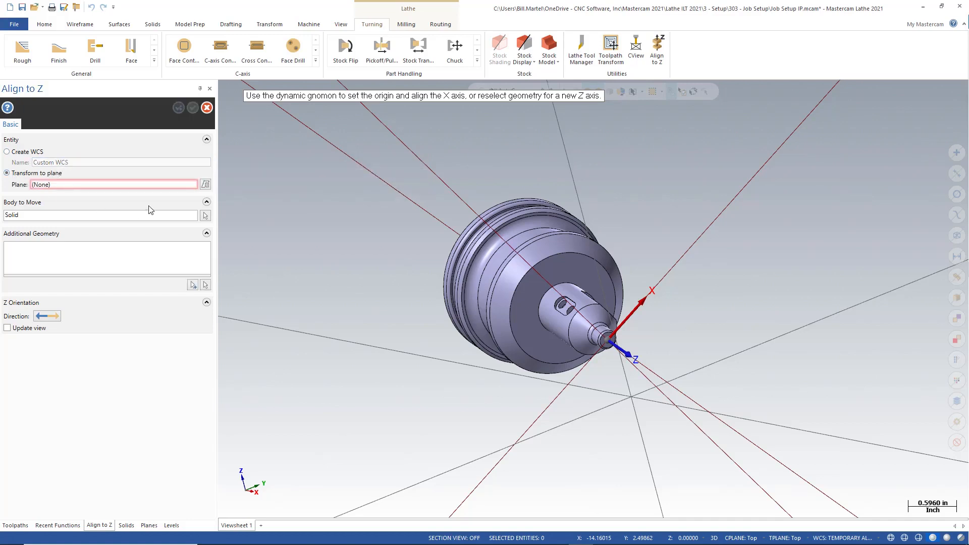
{"action": "left_click", "coordinate": [205, 186]}
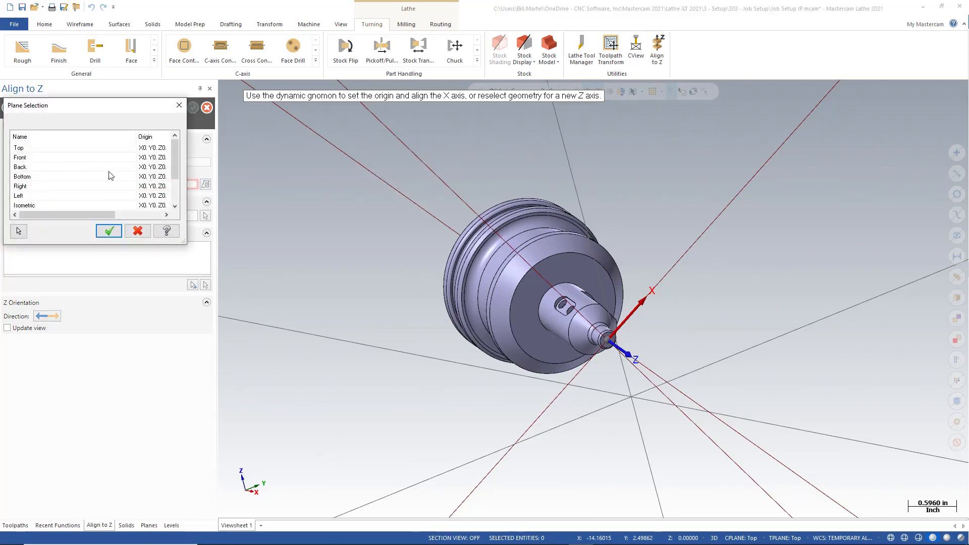
{"action": "left_click", "coordinate": [88, 150]}
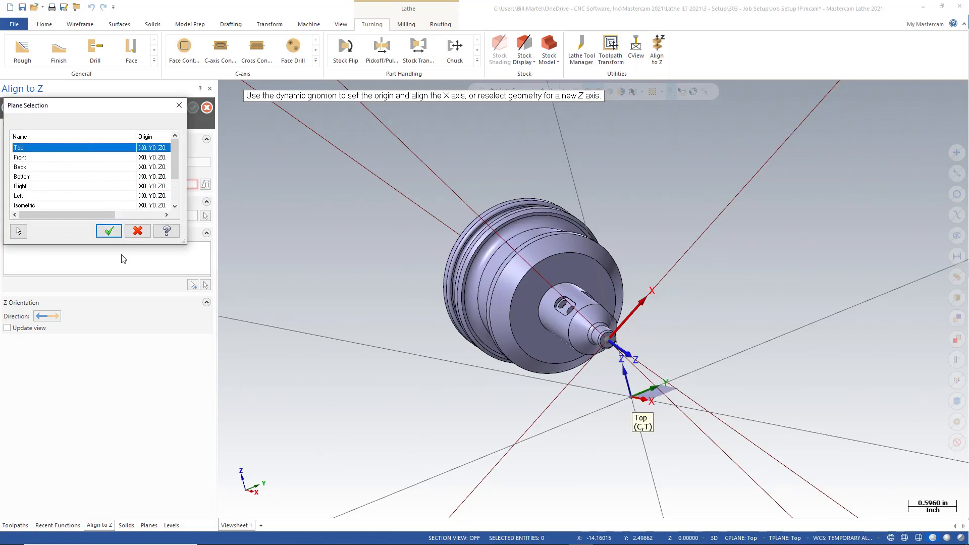
{"action": "left_click", "coordinate": [109, 230]}
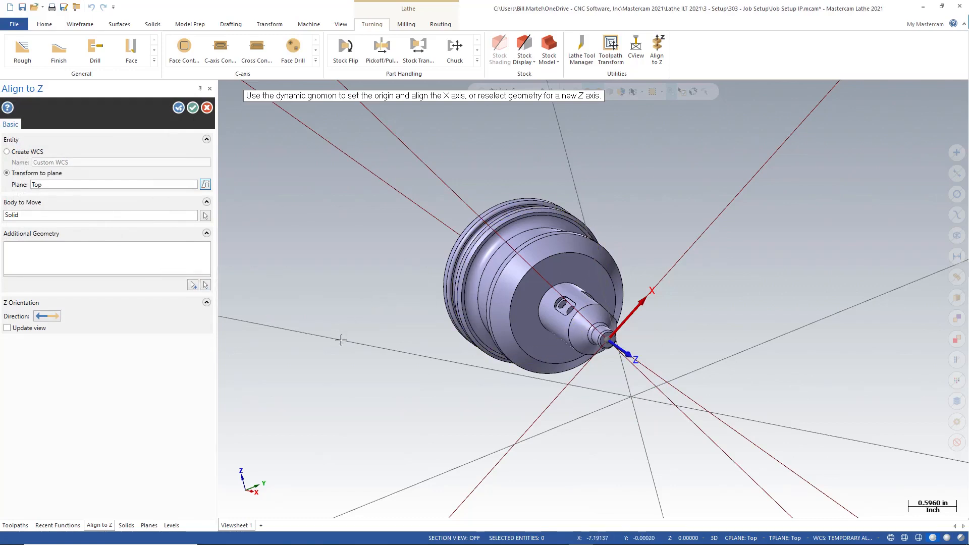
{"action": "middle_click_drag", "start_coordinate": [356, 316], "coordinate": [391, 339]}
{"action": "scroll", "coordinate": [437, 359], "scroll_direction": "up", "scroll_amount": 5}
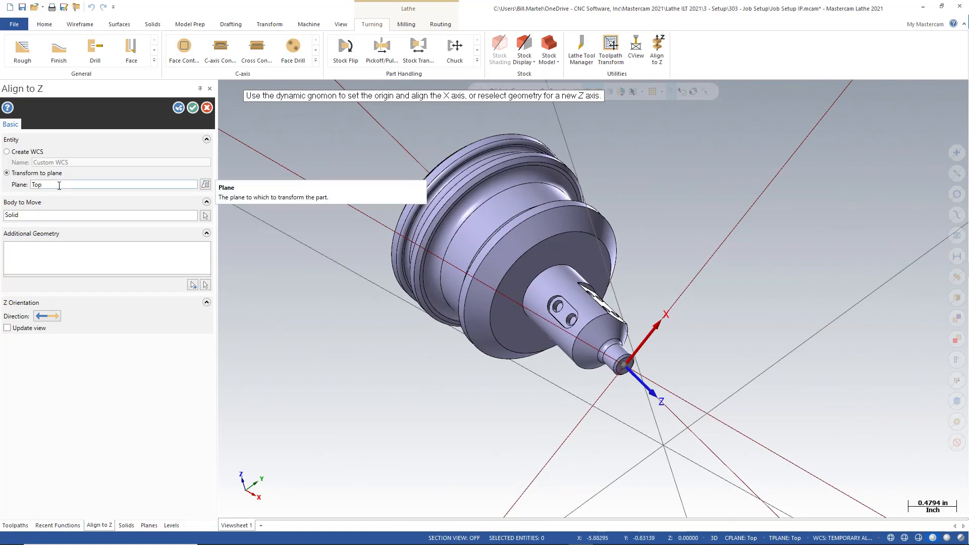
{"action": "left_click", "coordinate": [192, 108]}
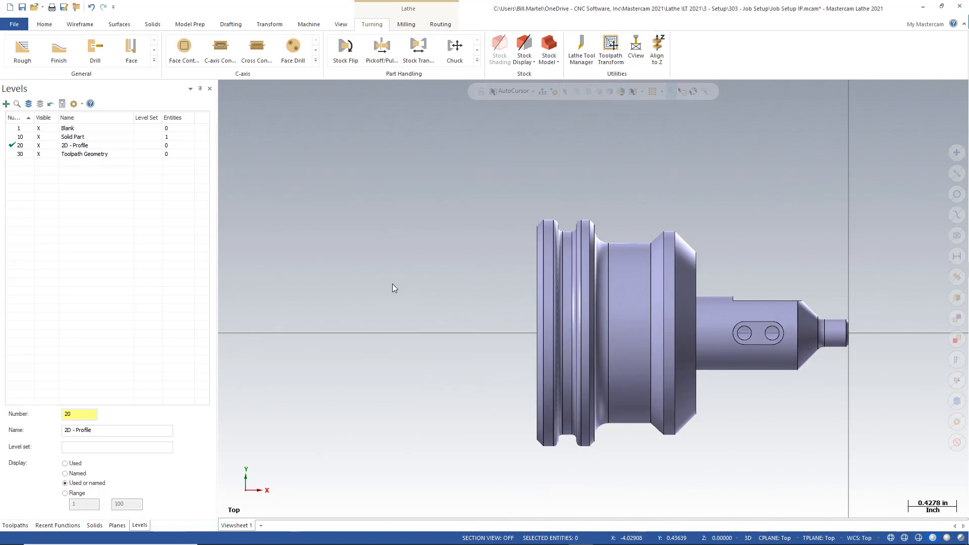
- Make the +D+Z plane the active construction and tool plane
{"action": "key", "text": "alt+7"}
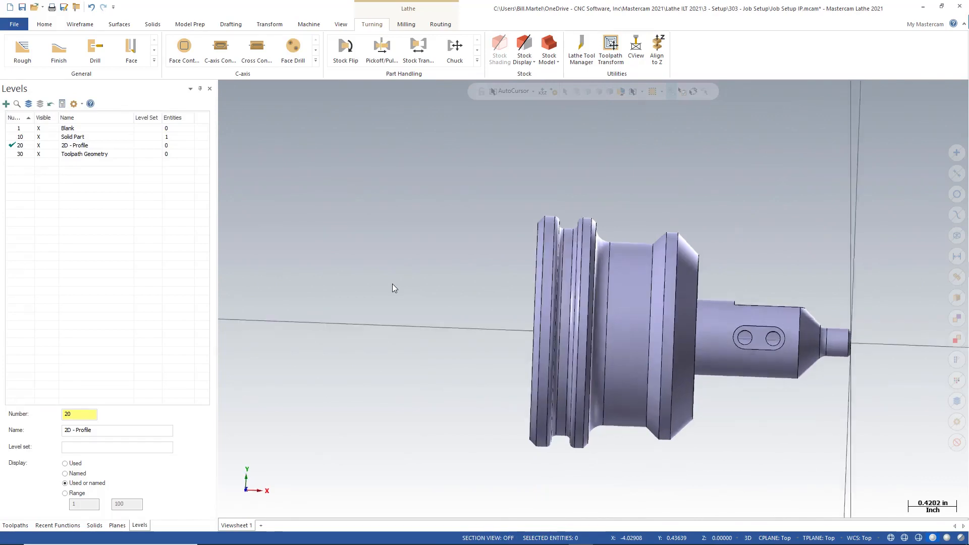
{"action": "scroll", "coordinate": [394, 289], "scroll_direction": "down", "scroll_amount": 2}
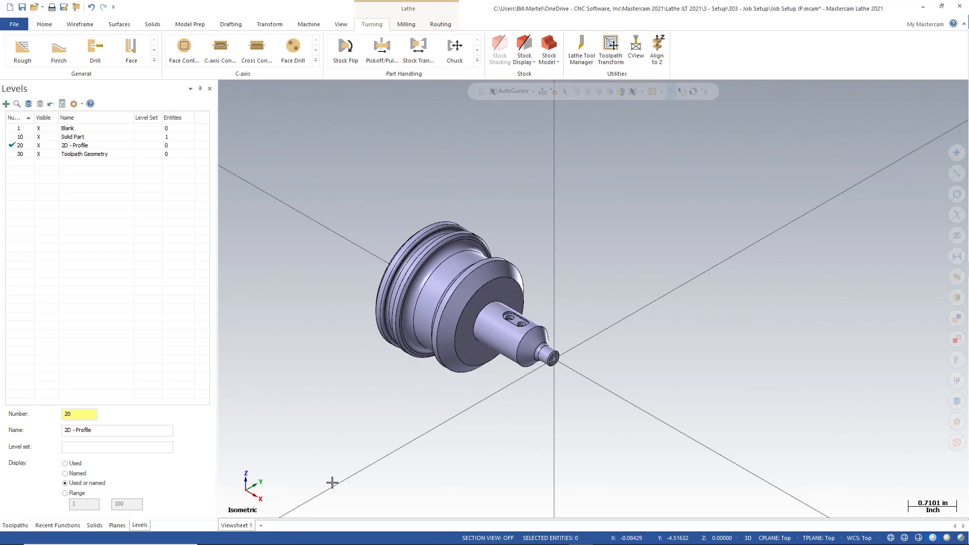
{"action": "left_click", "coordinate": [117, 525]}
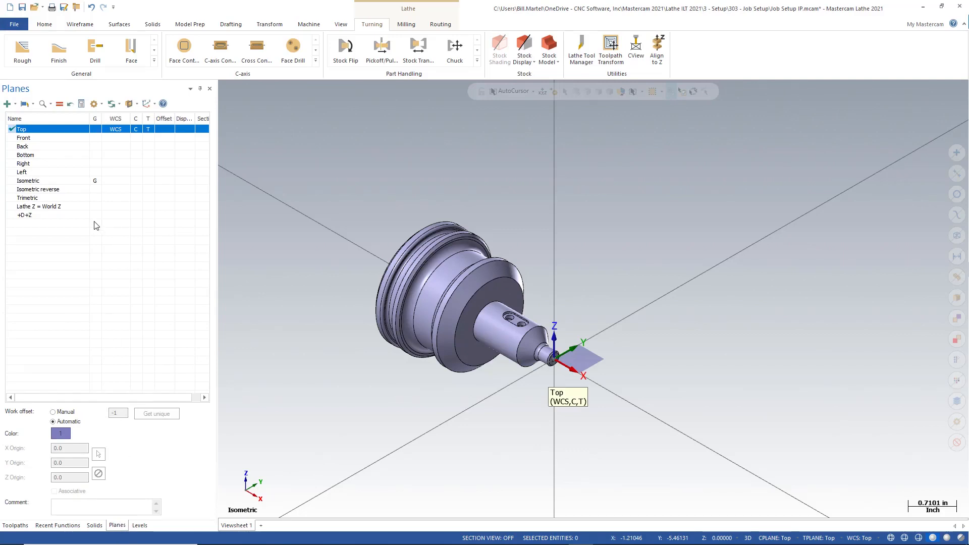
{"action": "left_click", "coordinate": [139, 216]}
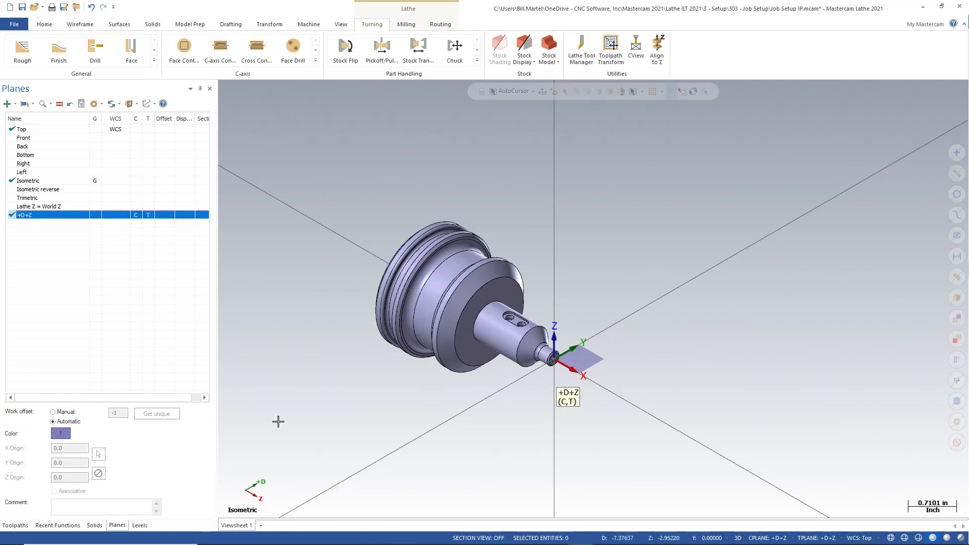